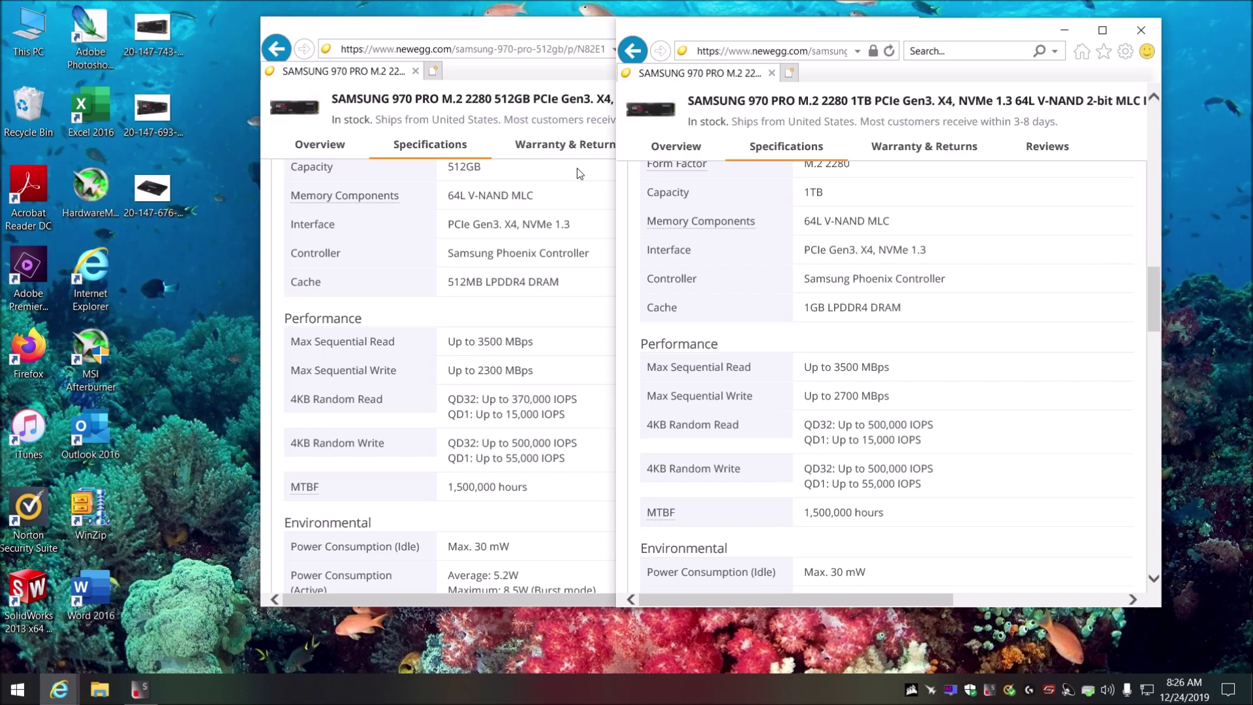
- View the 20-147-676 drive picture, and close it along with both Newegg product windows
left_click(167, 189)
double_click(168, 188)
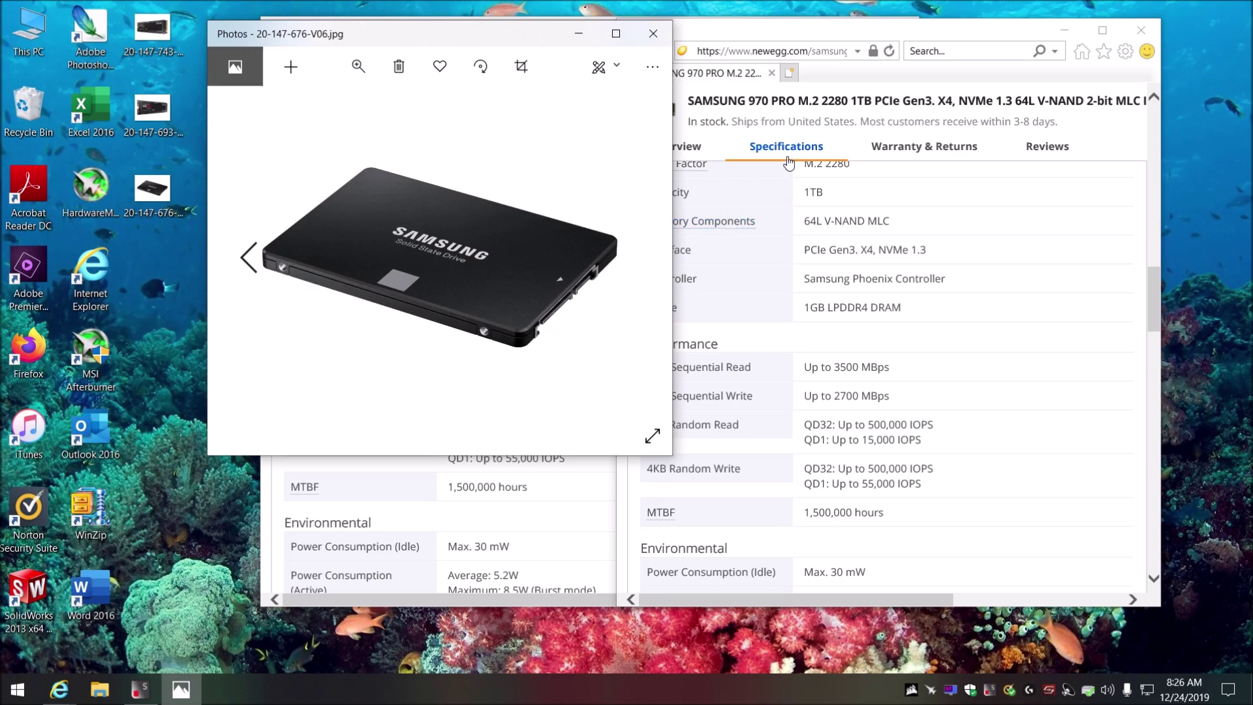
left_click(652, 33)
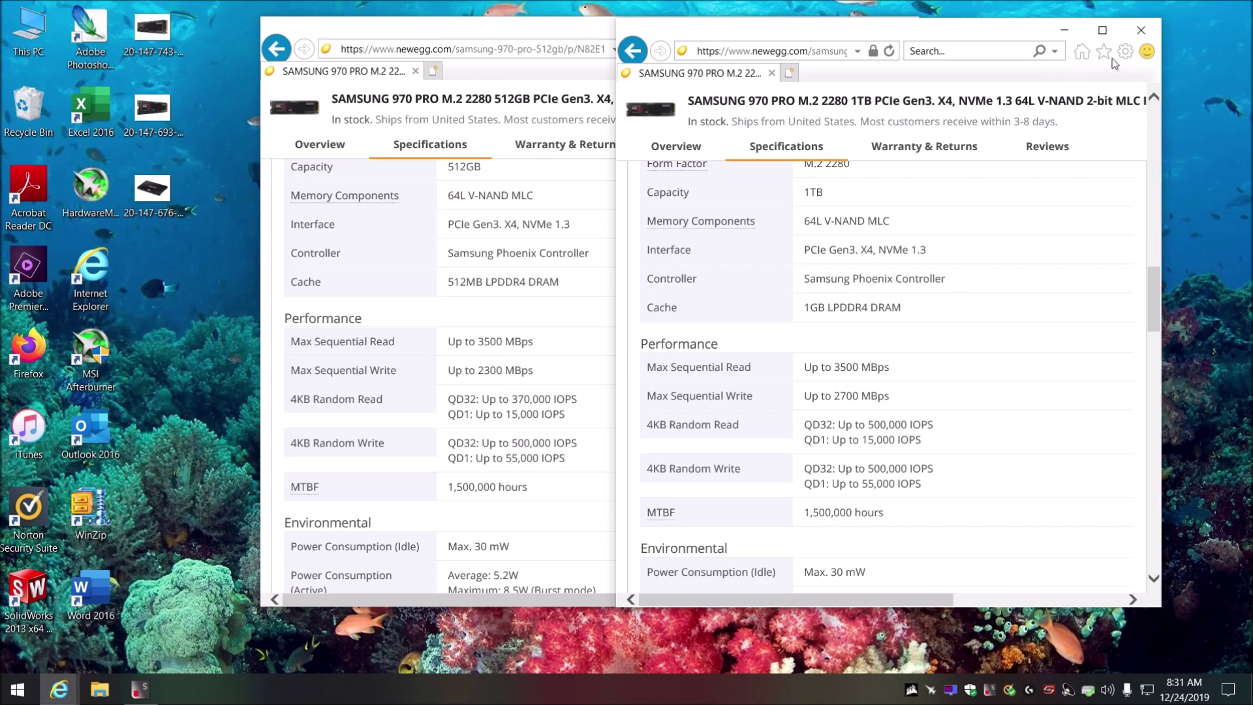
left_click(1139, 38)
left_click(892, 29)
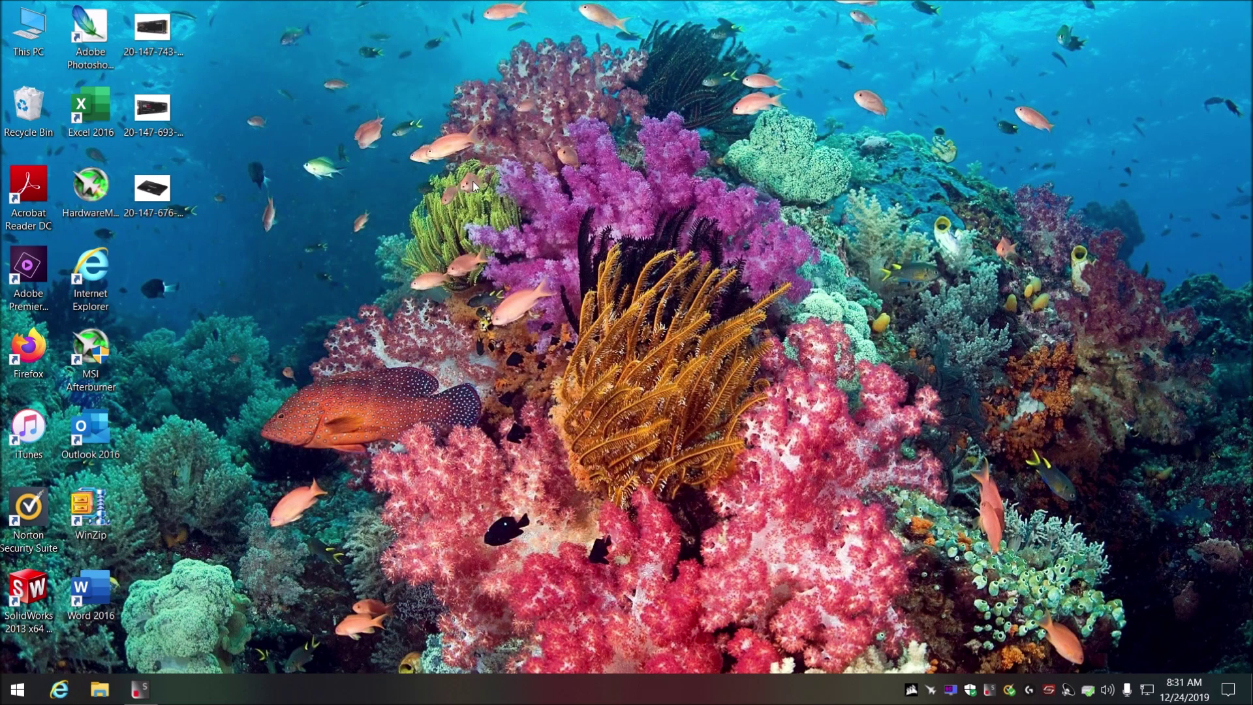
- View the 20-147-743 and 20-147-693 drive pictures from the desktop one after the other, closing each
double_click(162, 41)
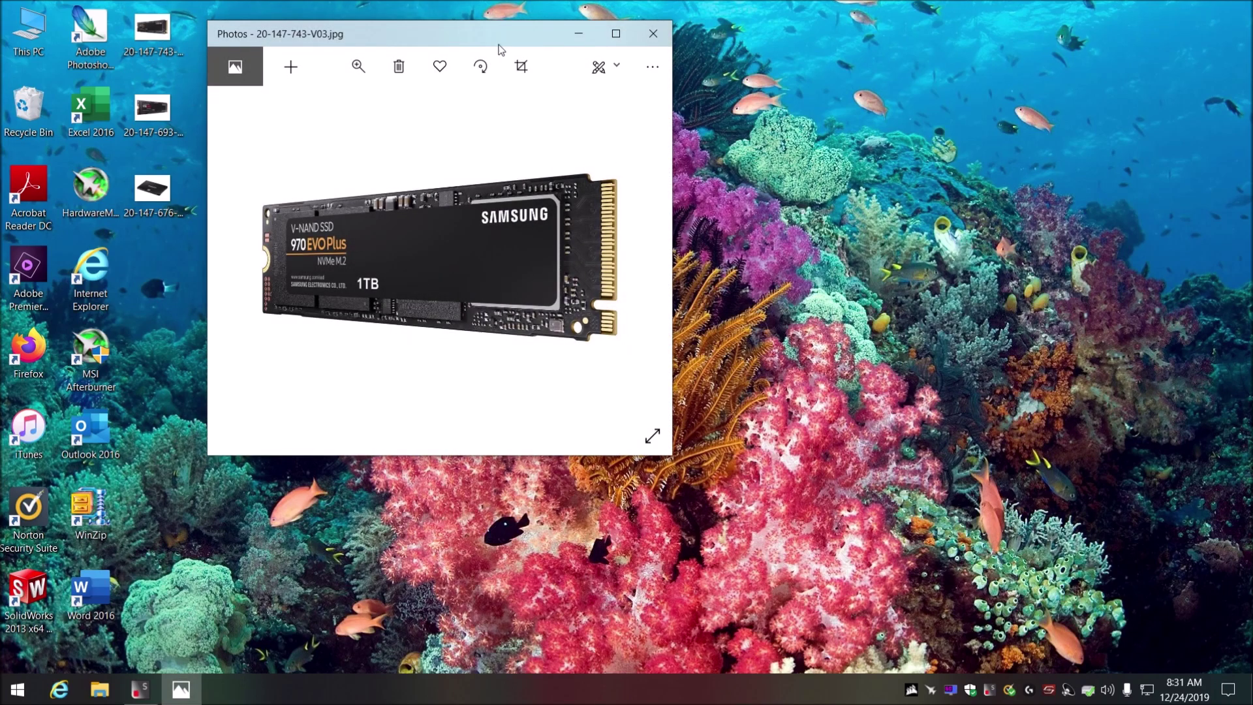
left_click_drag(490, 32, 760, 127)
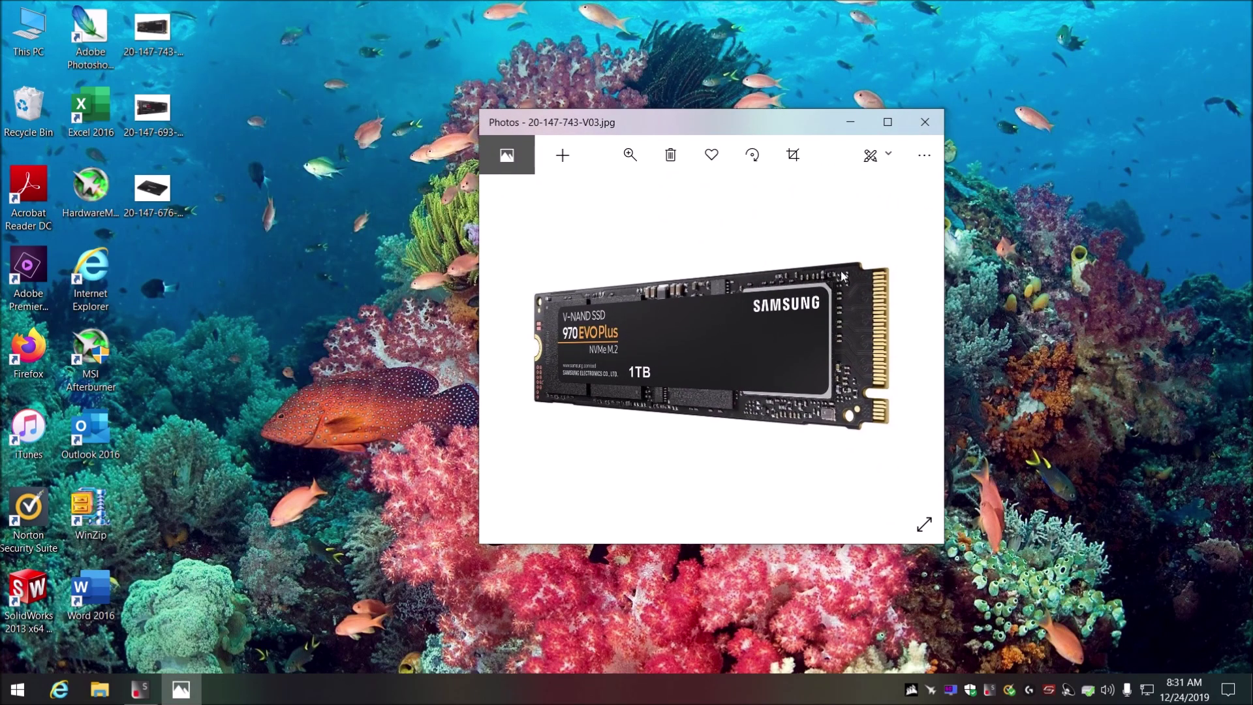
left_click(931, 126)
double_click(152, 107)
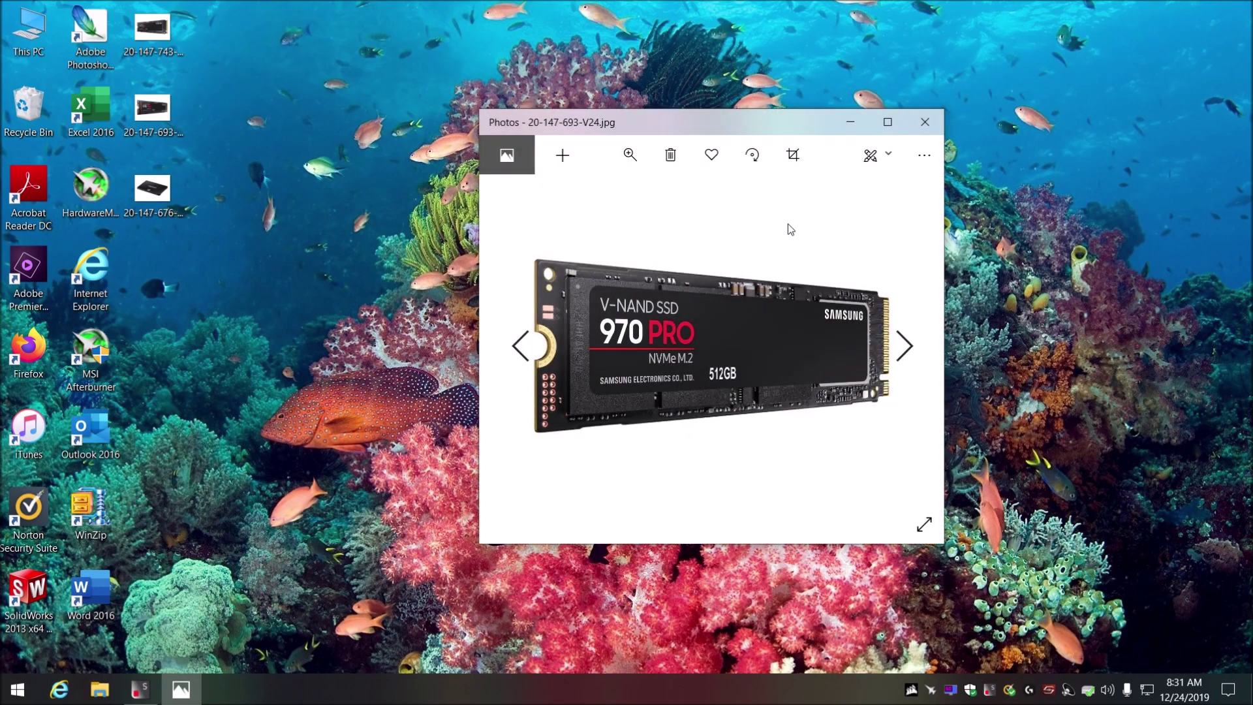
left_click(926, 121)
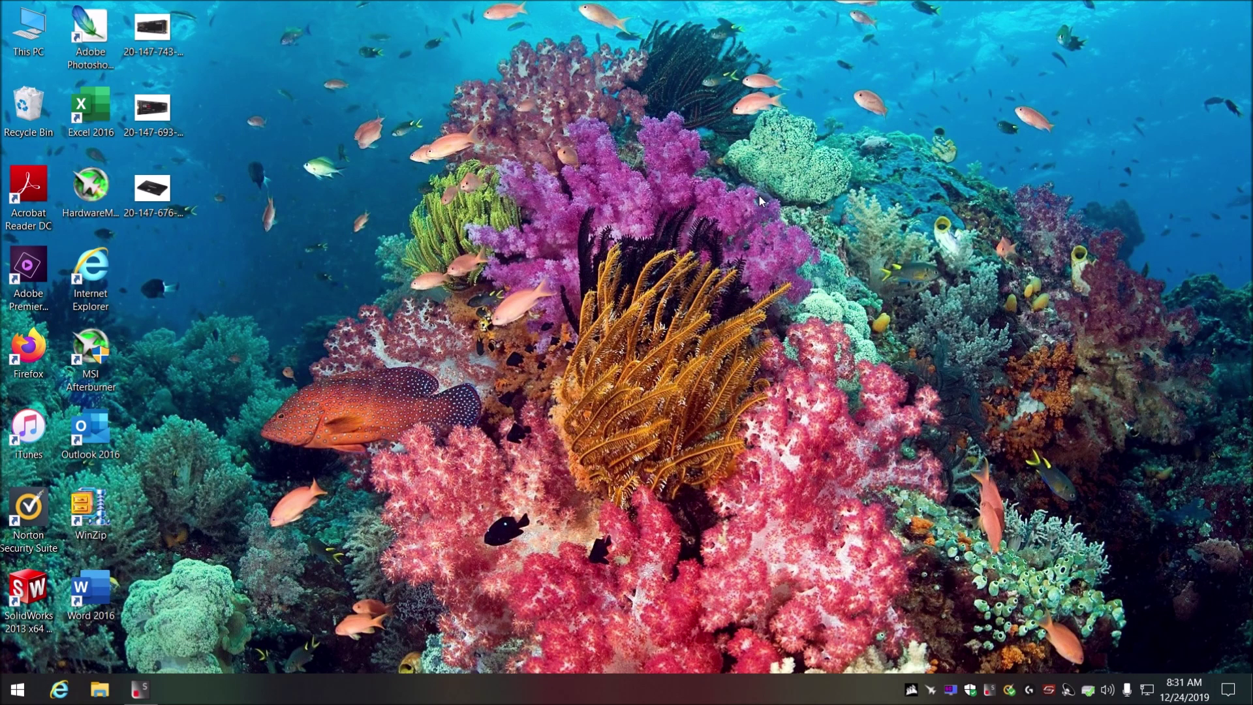
- View the 20-147-676 drive picture once more and close it
left_click(156, 184)
double_click(156, 184)
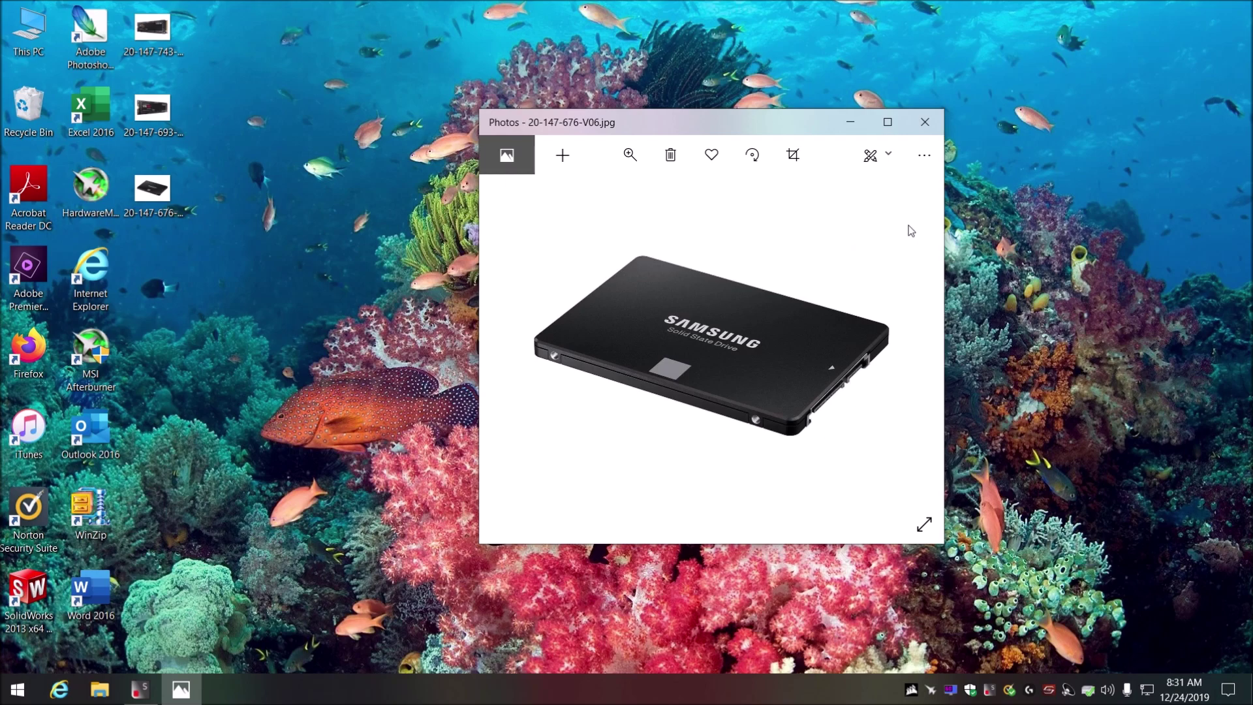
left_click(924, 122)
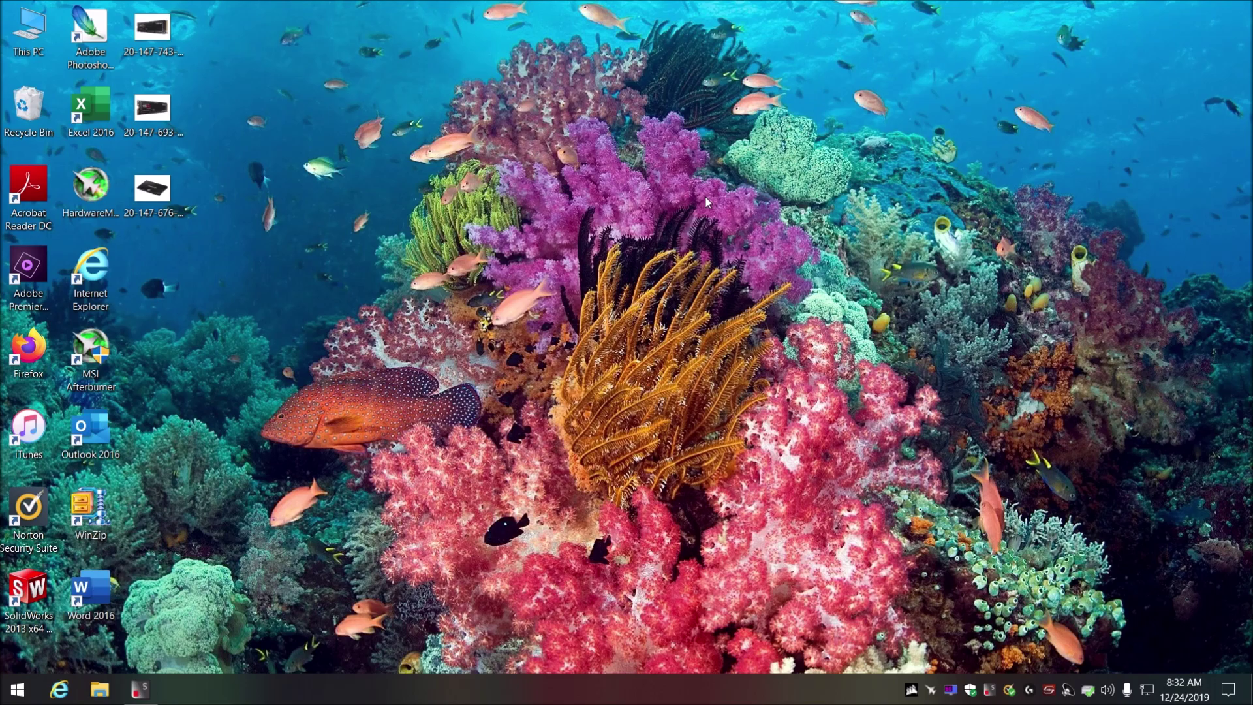
- Switch to Samsung Magician and review the health, temperature, volume and benchmark overview of all installed drives
left_click(160, 679)
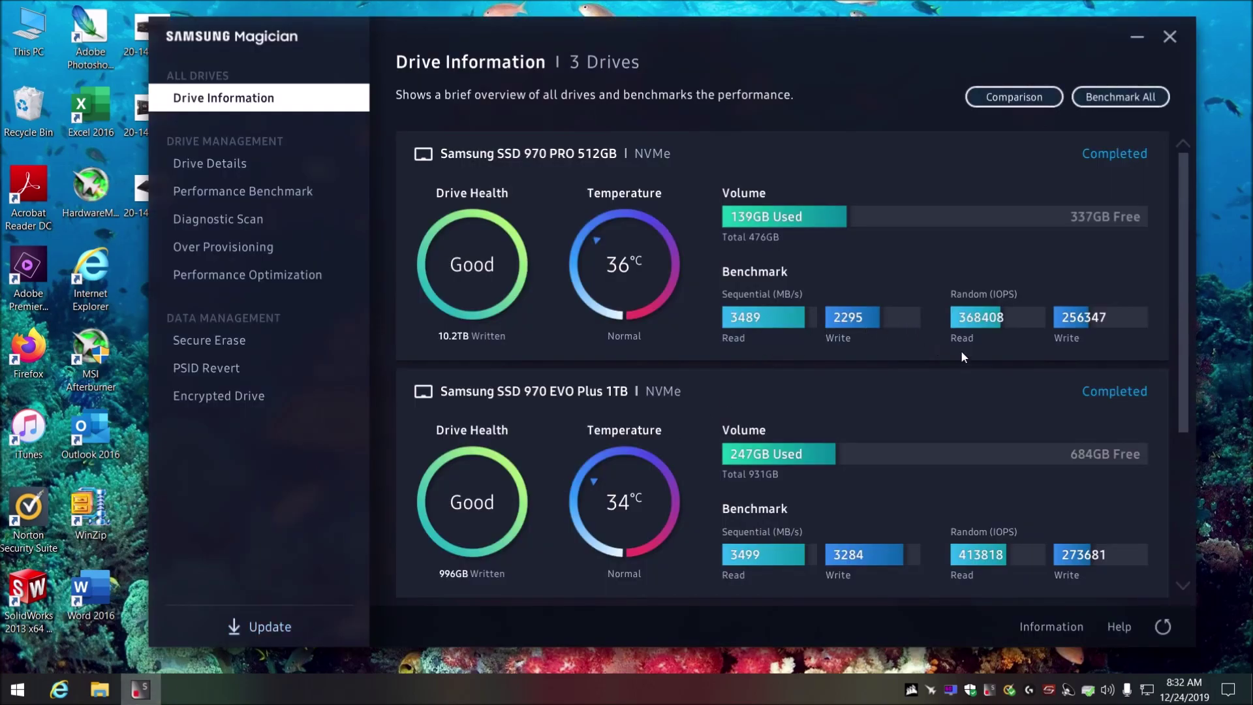
scroll(978, 349, "down", 3)
scroll(990, 346, "up", 3)
scroll(948, 280, "down", 3)
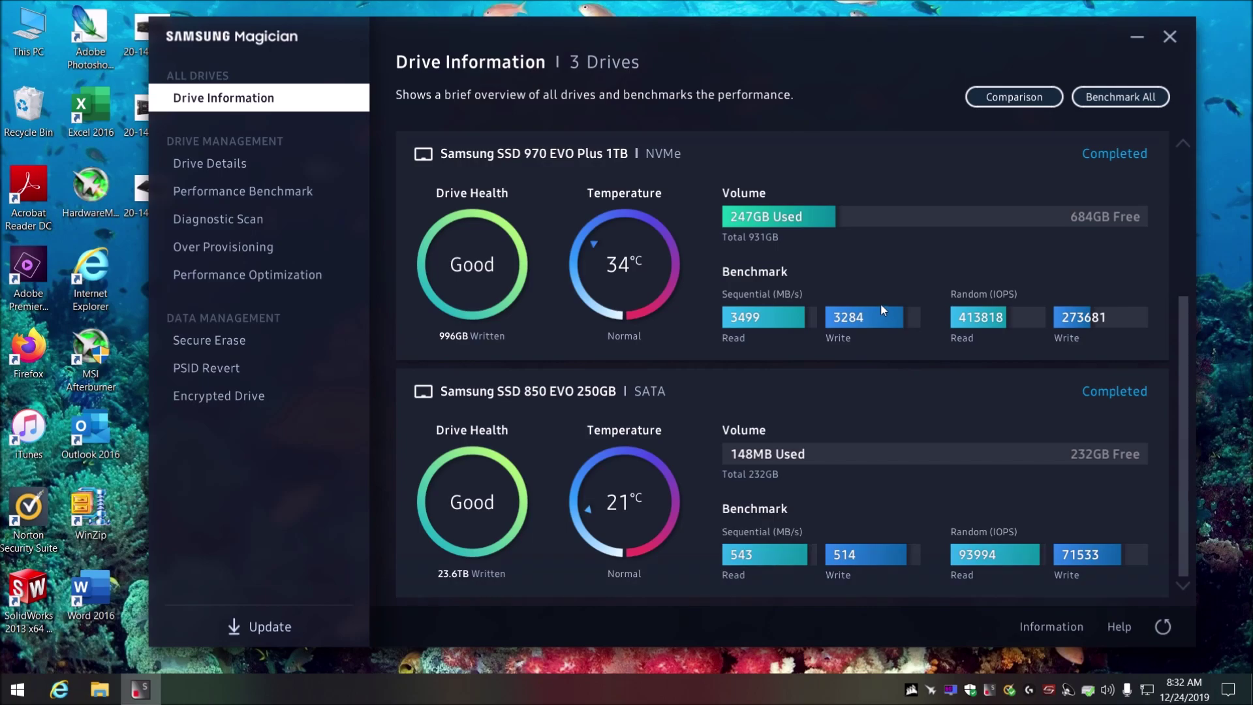
scroll(879, 303, "up", 3)
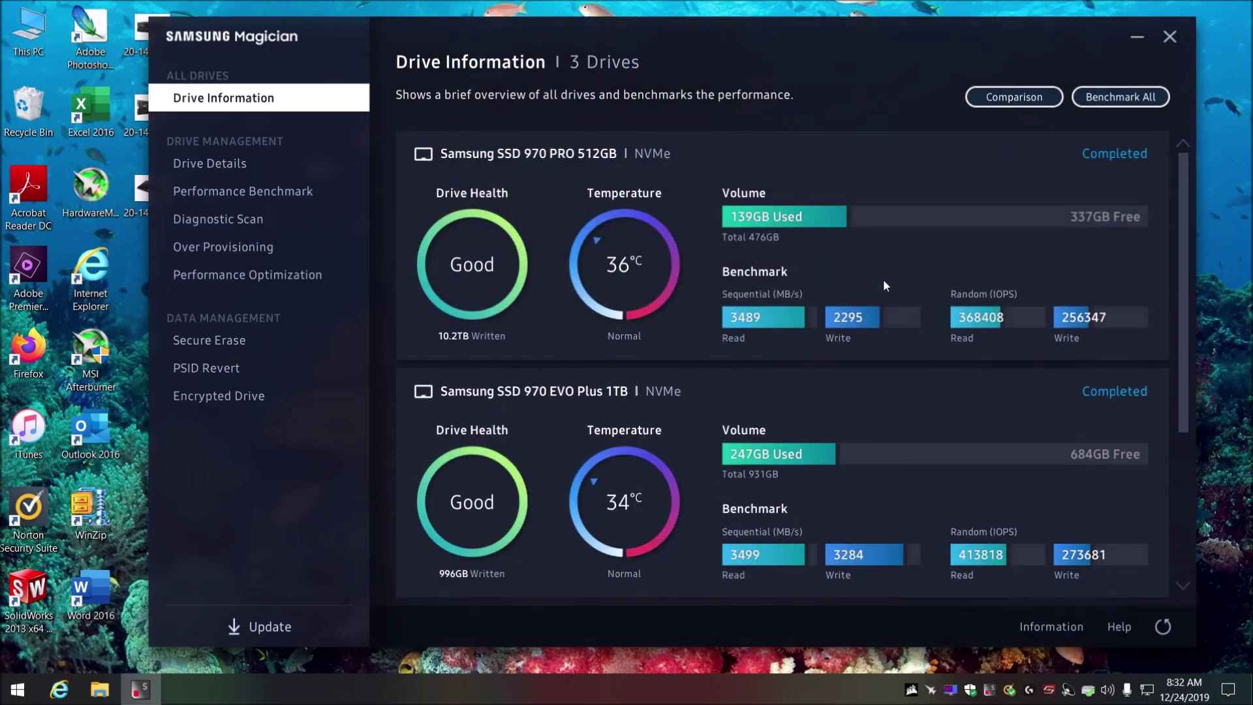
scroll(881, 281, "down", 3)
scroll(888, 280, "up", 3)
- In Performance Optimization, choose the Samsung SSD 970 PRO 512GB and optimize drive C: with the Windows Optimize Drives utility
left_click(294, 280)
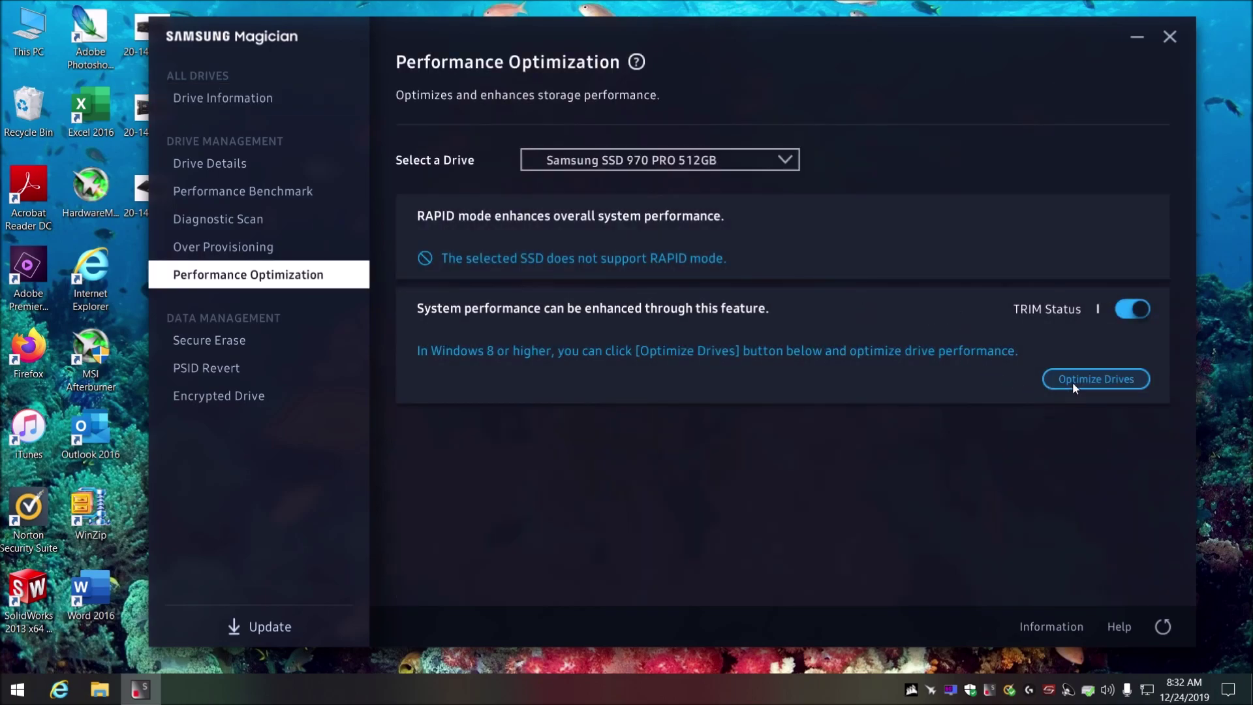
left_click(790, 163)
left_click(719, 184)
left_click(1091, 379)
left_click(805, 382)
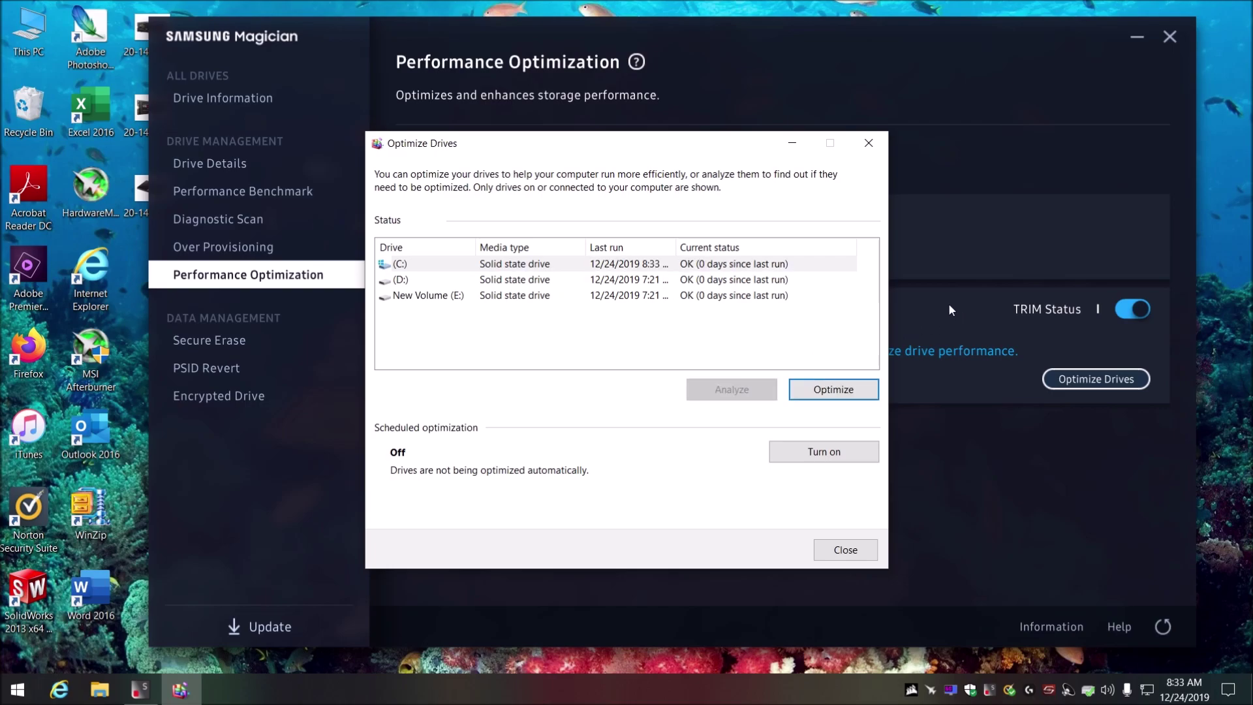
left_click(845, 549)
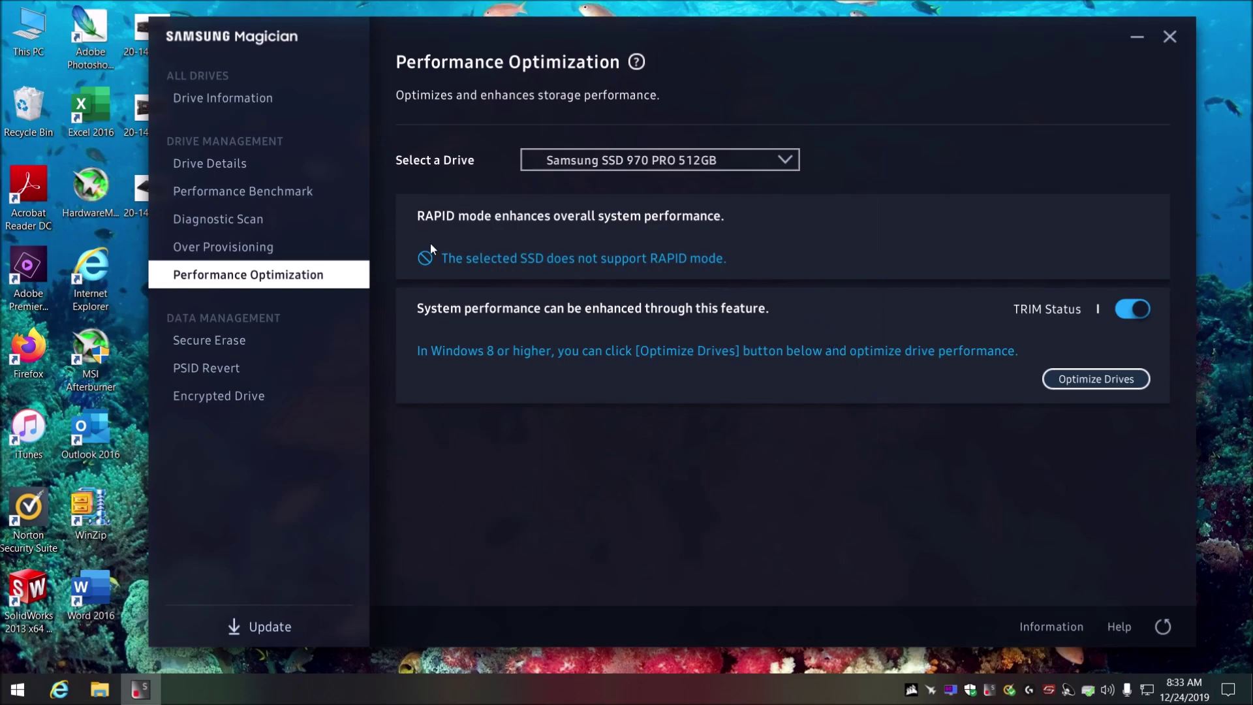
- Examine the Drive Details of the Samsung SSD 970 PRO 512GB and 970 EVO Plus 1TB, ending on the 970 PRO
left_click(226, 97)
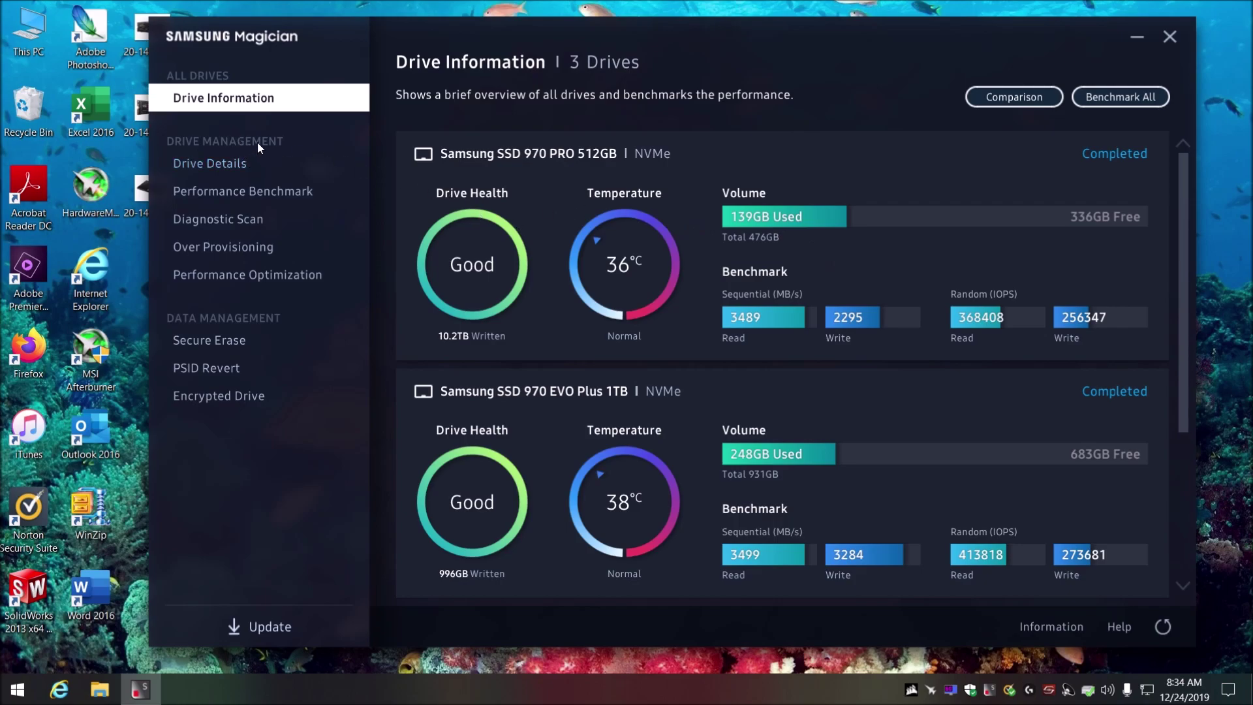
left_click(236, 163)
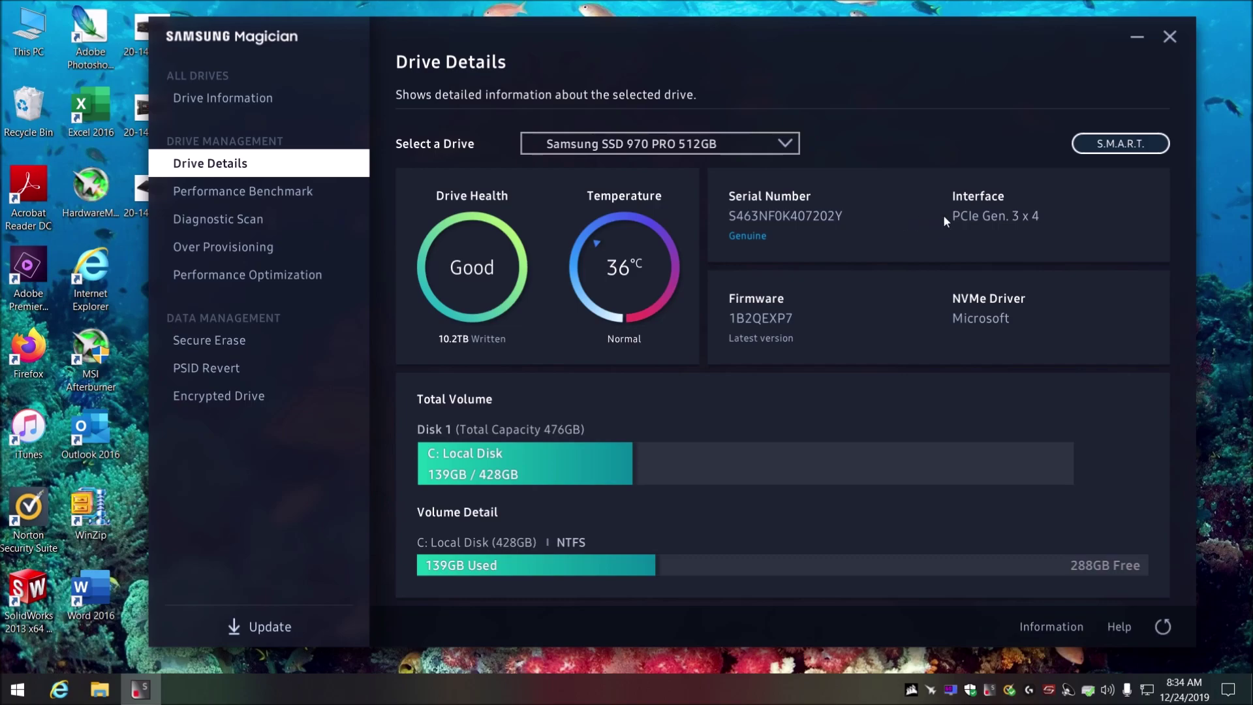
left_click(793, 146)
left_click(727, 189)
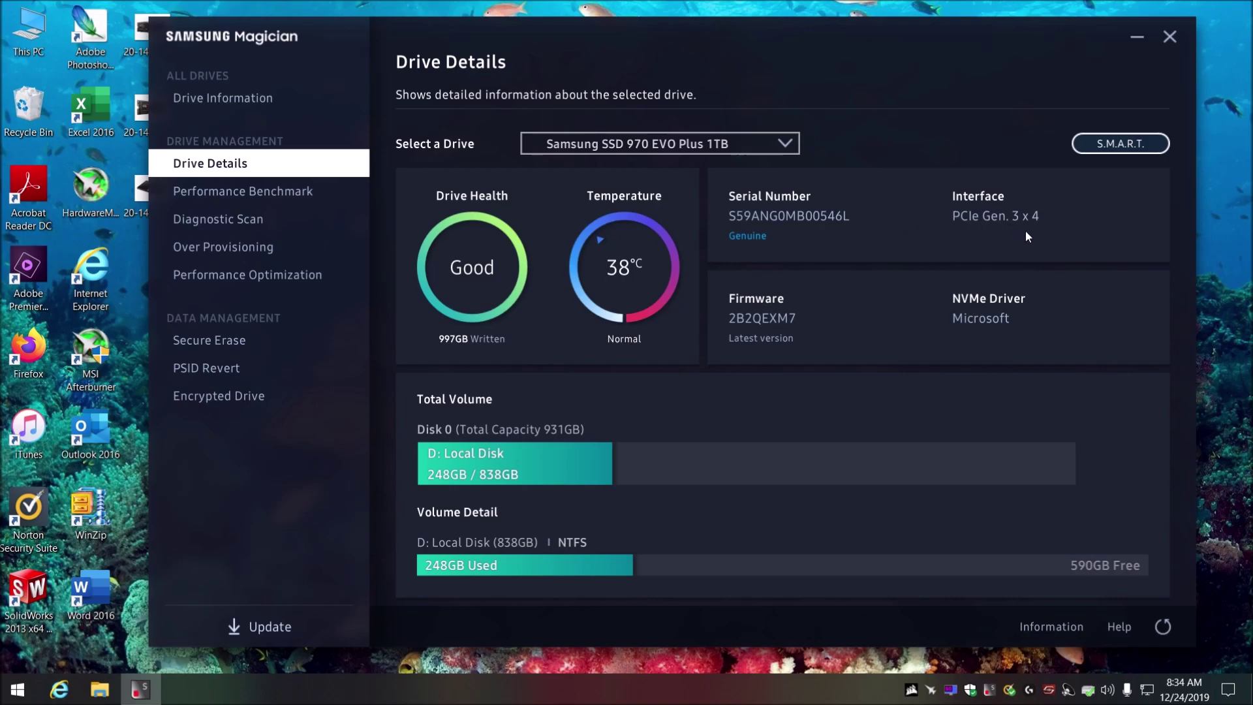
left_click(796, 149)
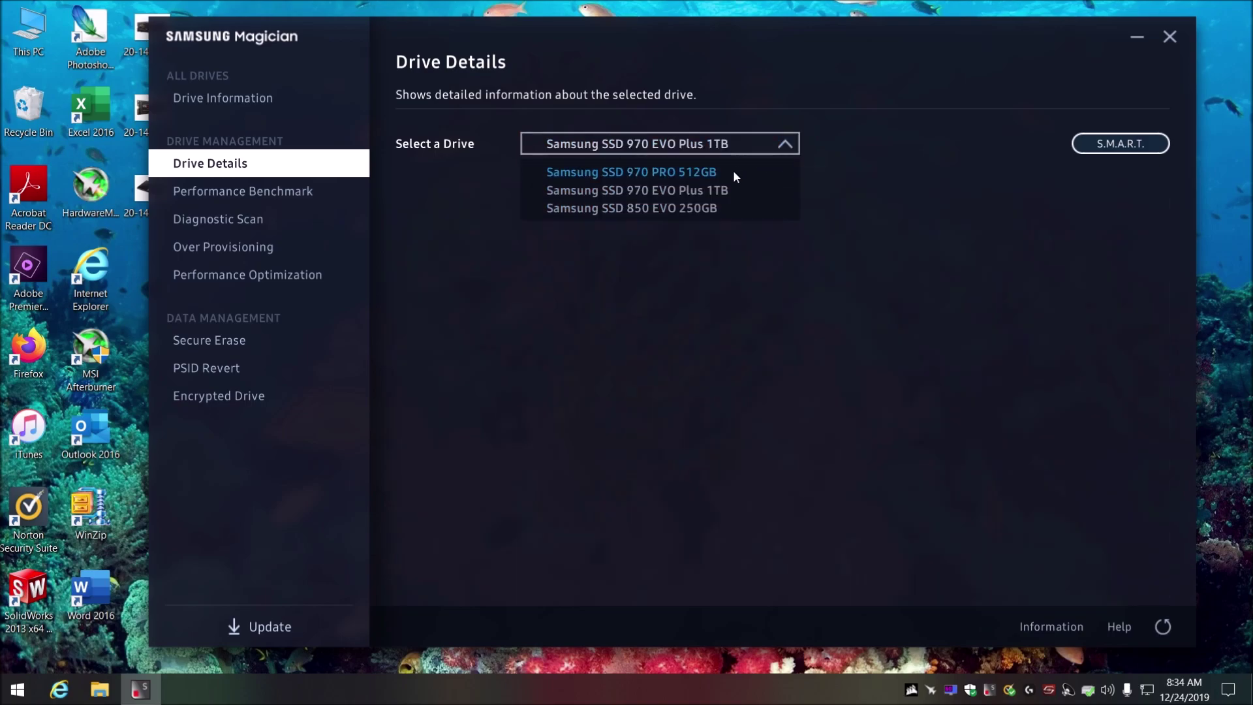
left_click(734, 174)
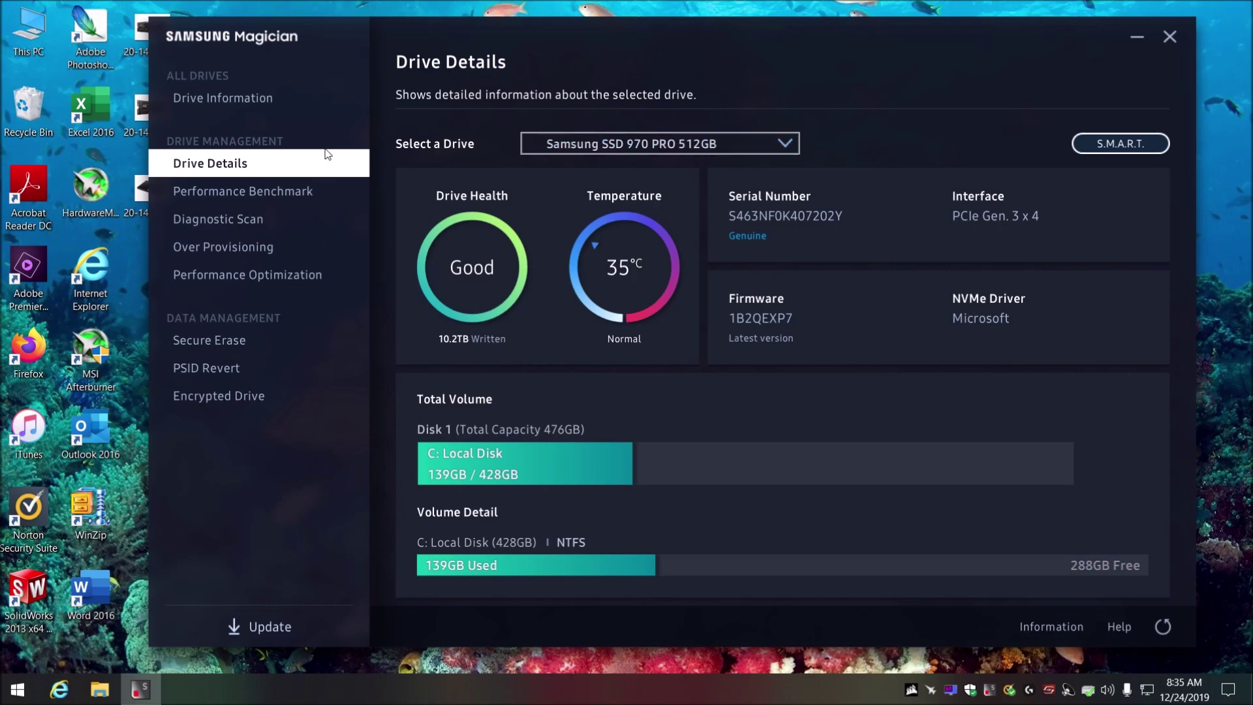
- Open the comparison of all drives' benchmark results from the Drive Information overview
left_click(261, 105)
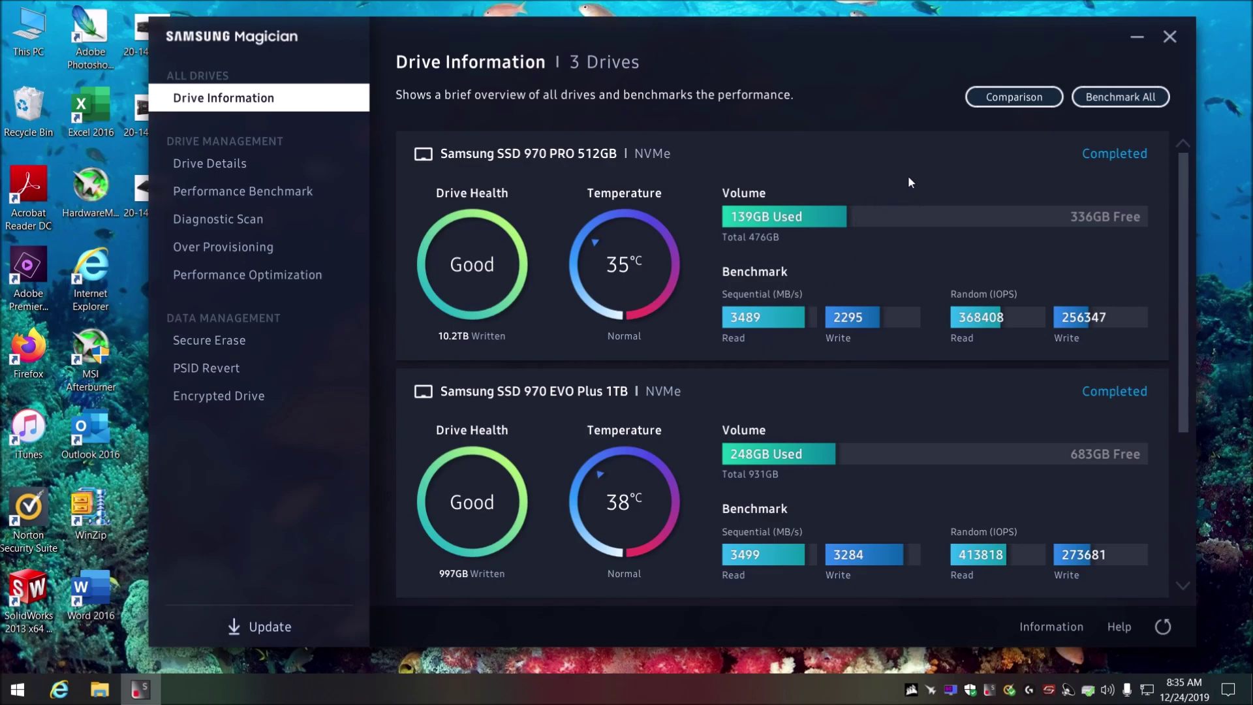
left_click(1008, 96)
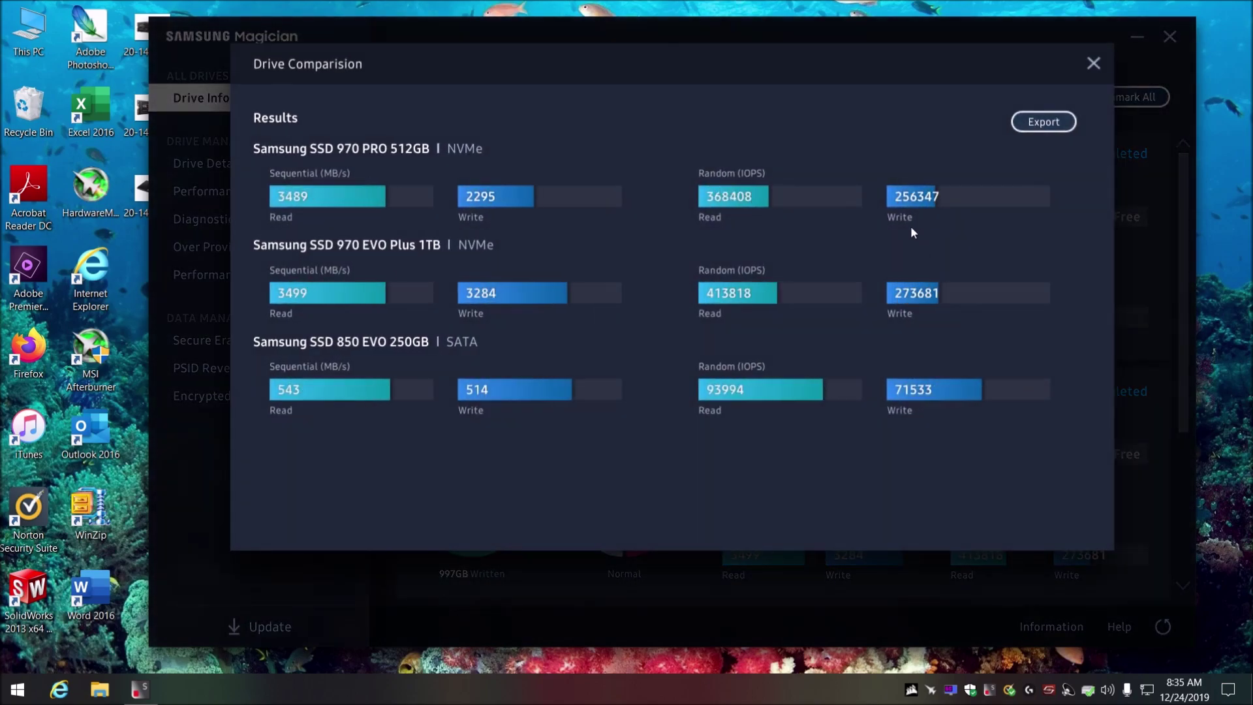